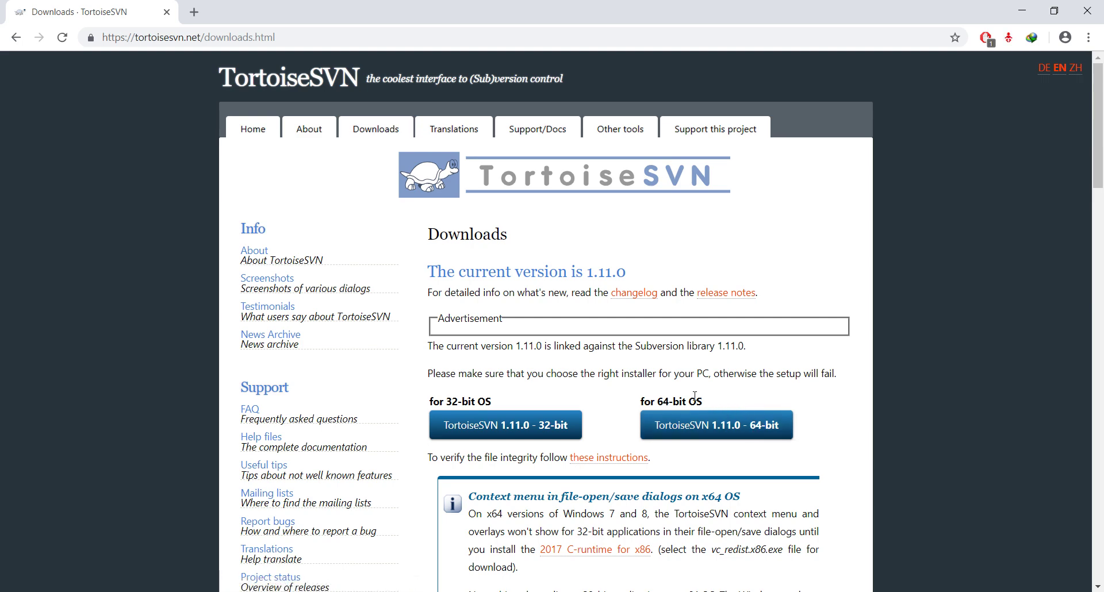
- Check in this computer's system properties whether Windows is 32-bit or 64-bit, and return to the TortoiseSVN downloads page
key(super)
key(super)
key(super)
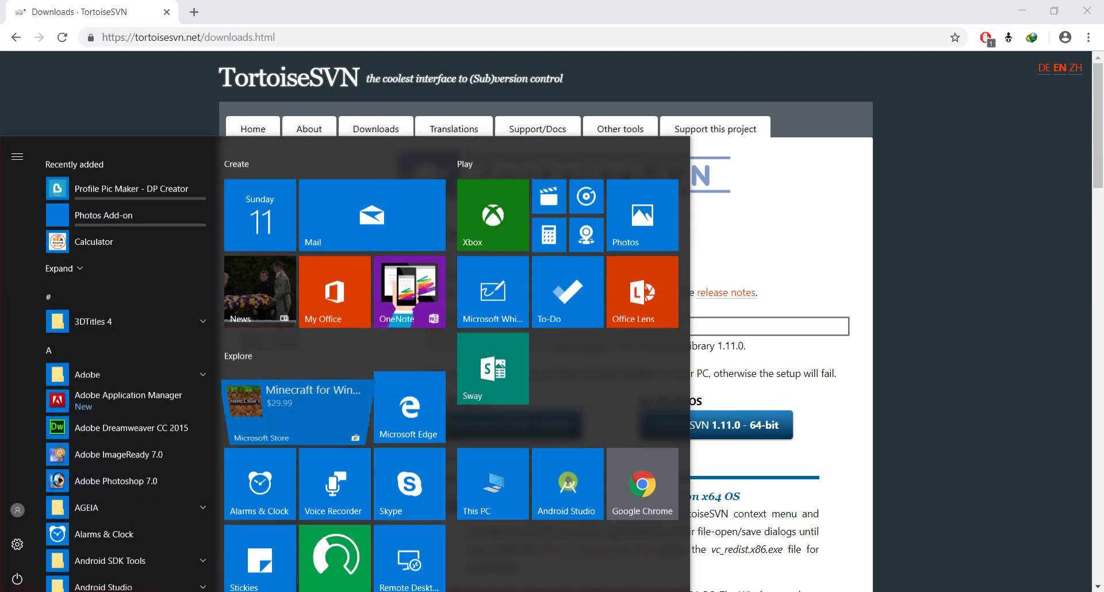
click(492, 465)
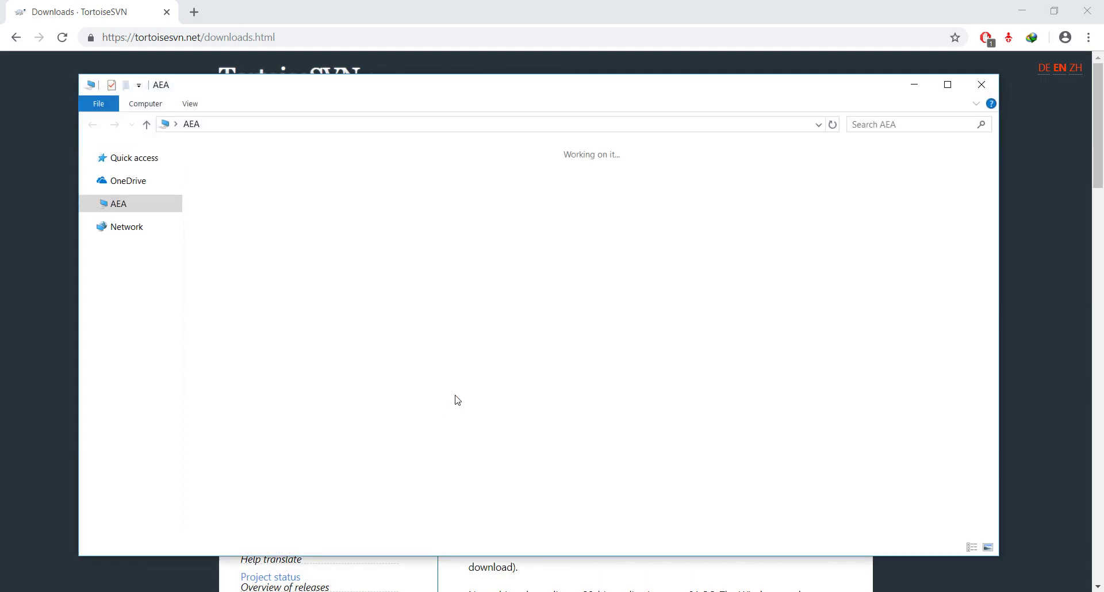
right_click(472, 352)
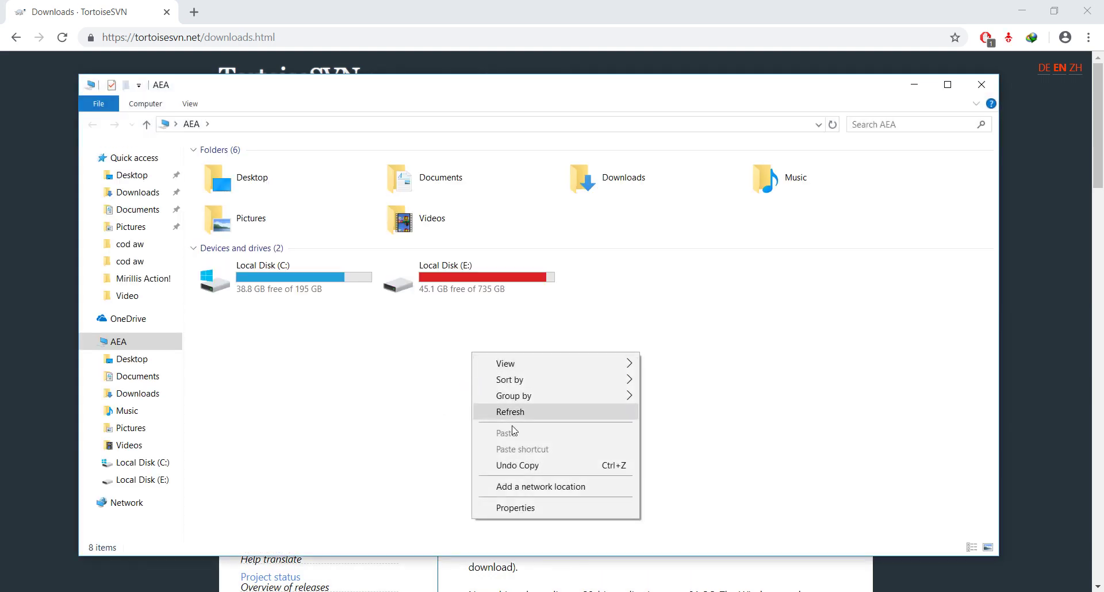
click(539, 508)
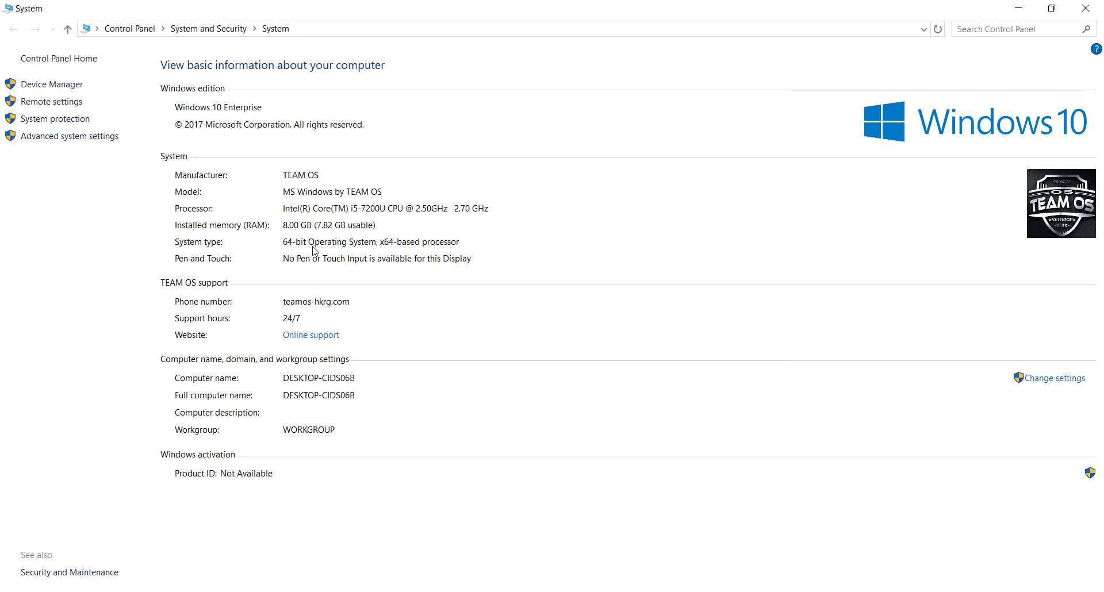
click(1086, 8)
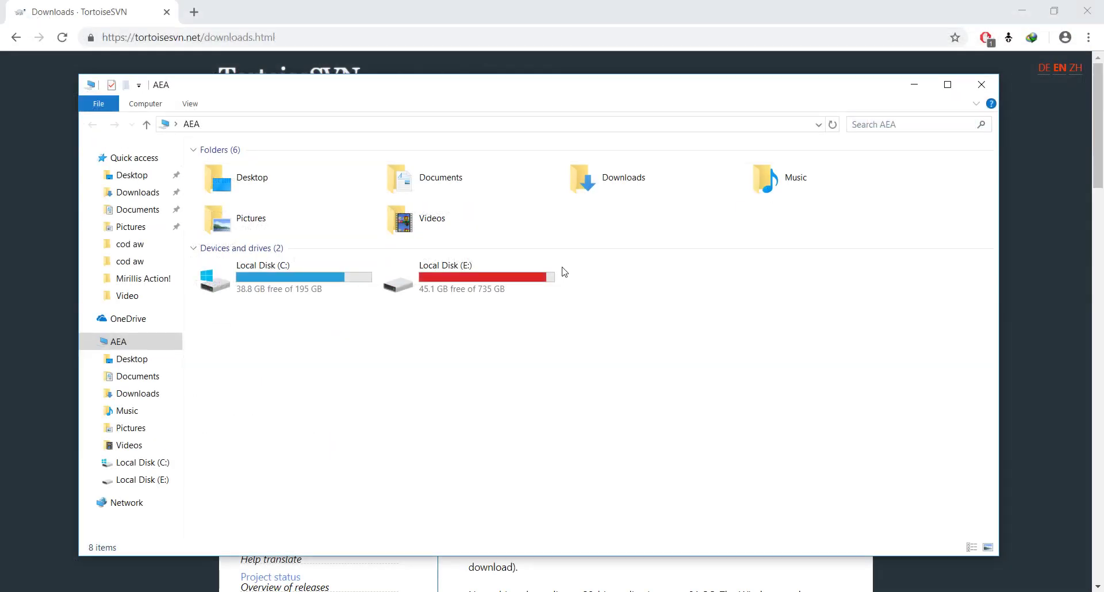
click(981, 85)
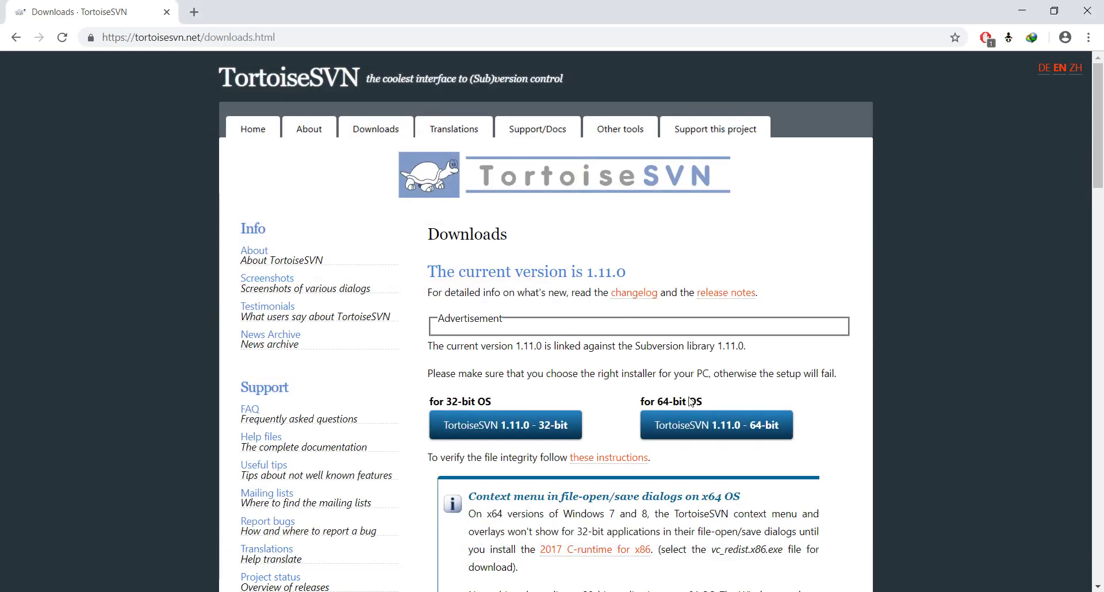
- Download the 64-bit TortoiseSVN 1.11.0 installer to the suggested Programs location and close the download page
click(751, 426)
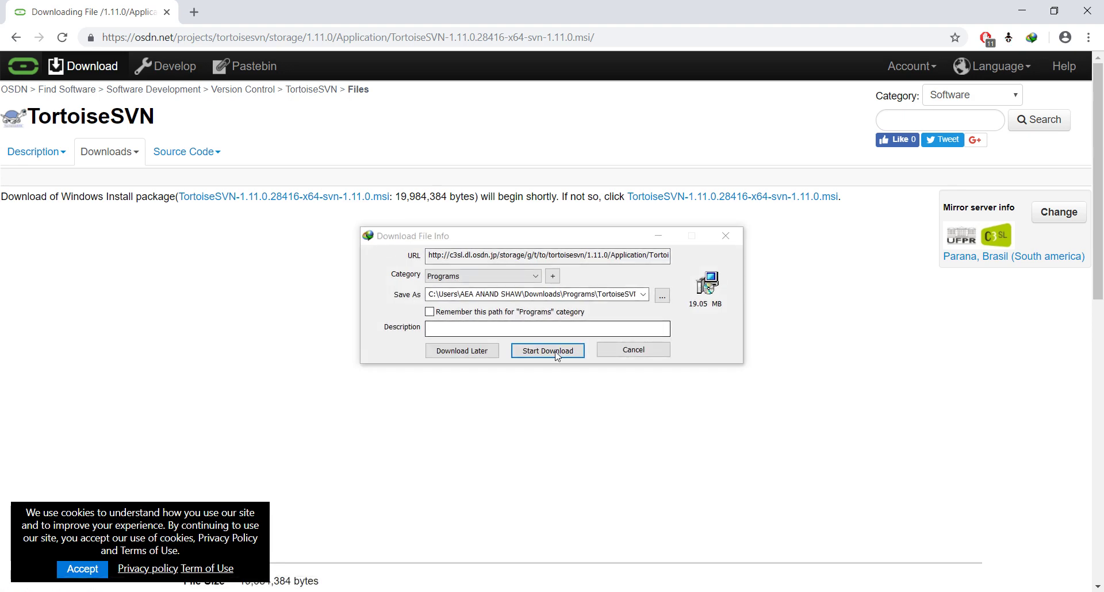
click(554, 351)
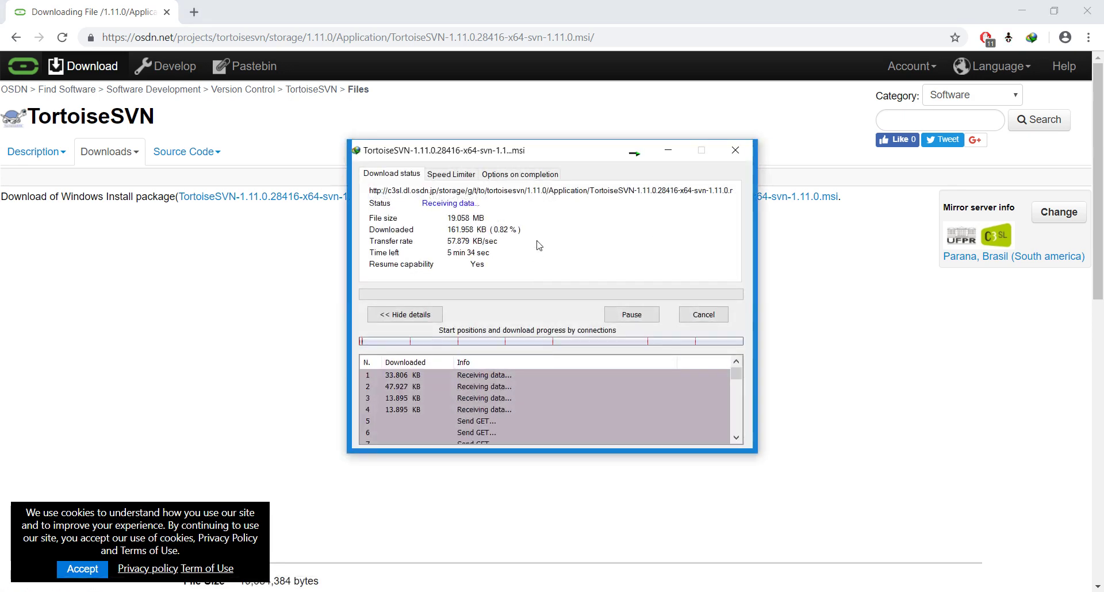
click(167, 13)
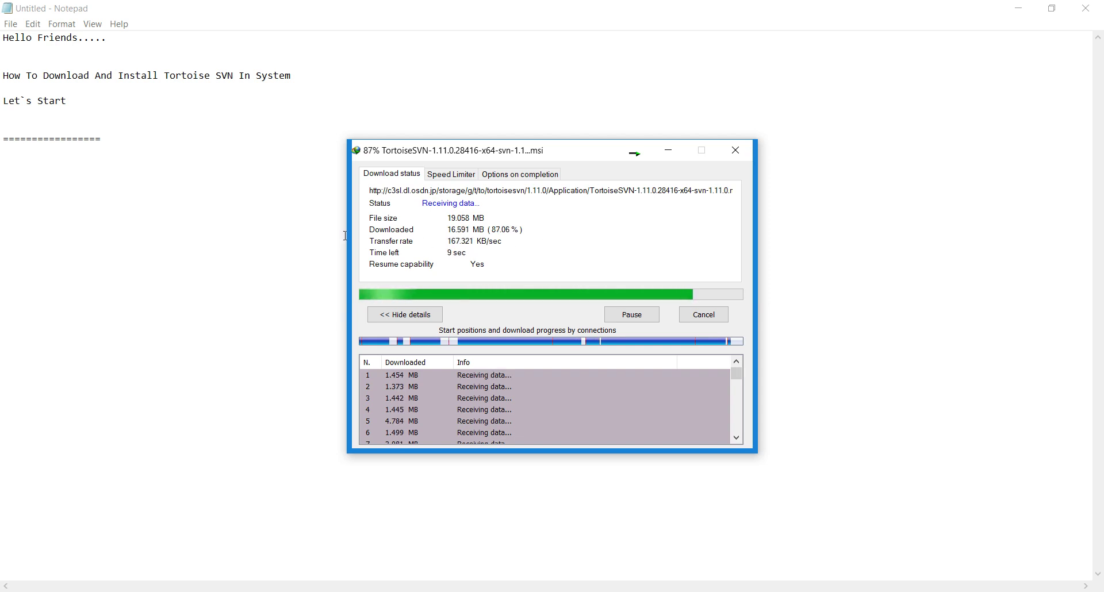
- Add the Notepad lines "Download Using Internet", "After Download Install The Tortoise SVN" and "Let`s Installing ........" below the separator
click(222, 172)
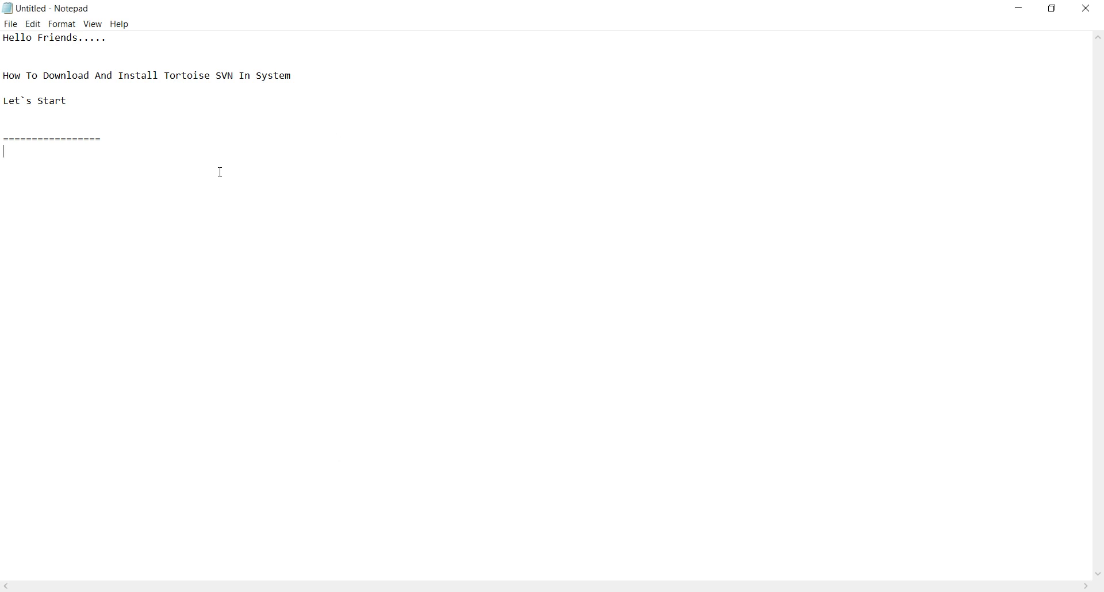
text(Download Install Th)
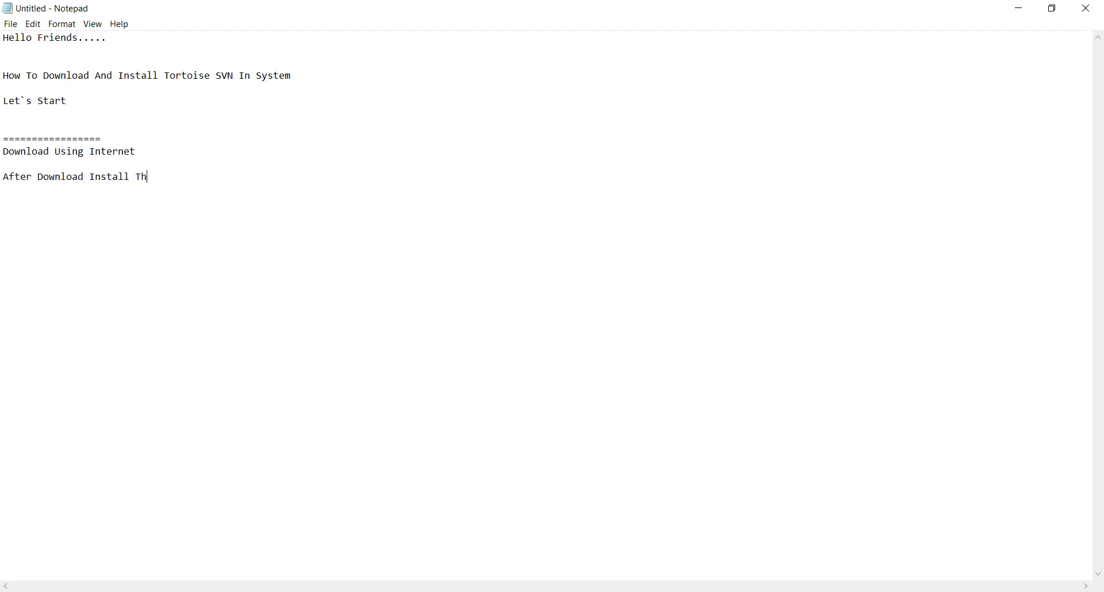
text(Tortoise SVN)
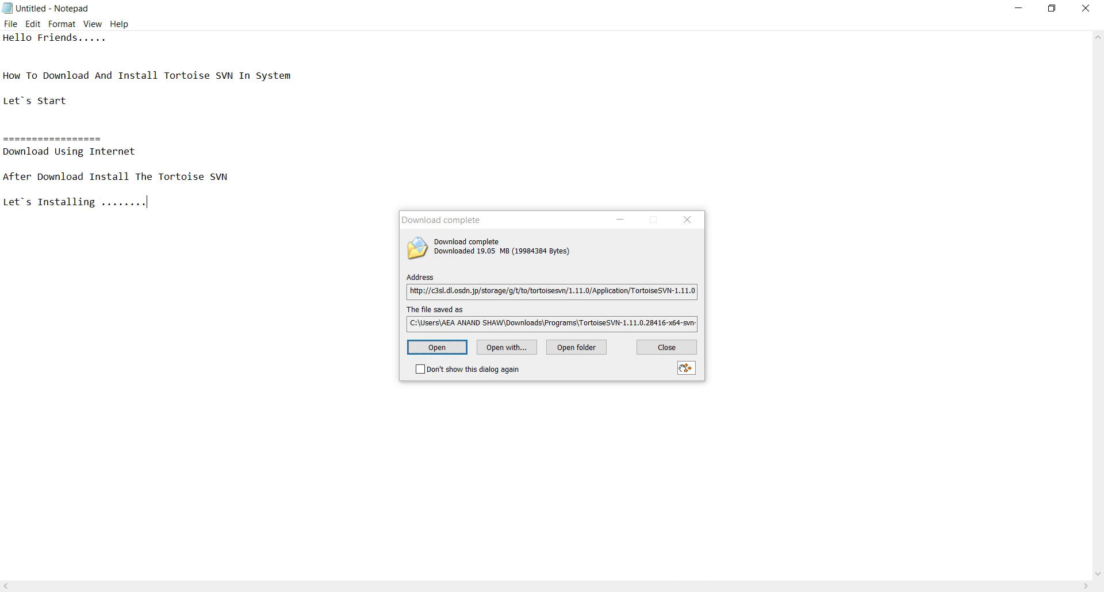
- Dismiss the download dialog and run the TortoiseSVN installer from New folder (4) through to its Custom Setup page
click(655, 347)
key(alt+Tab)
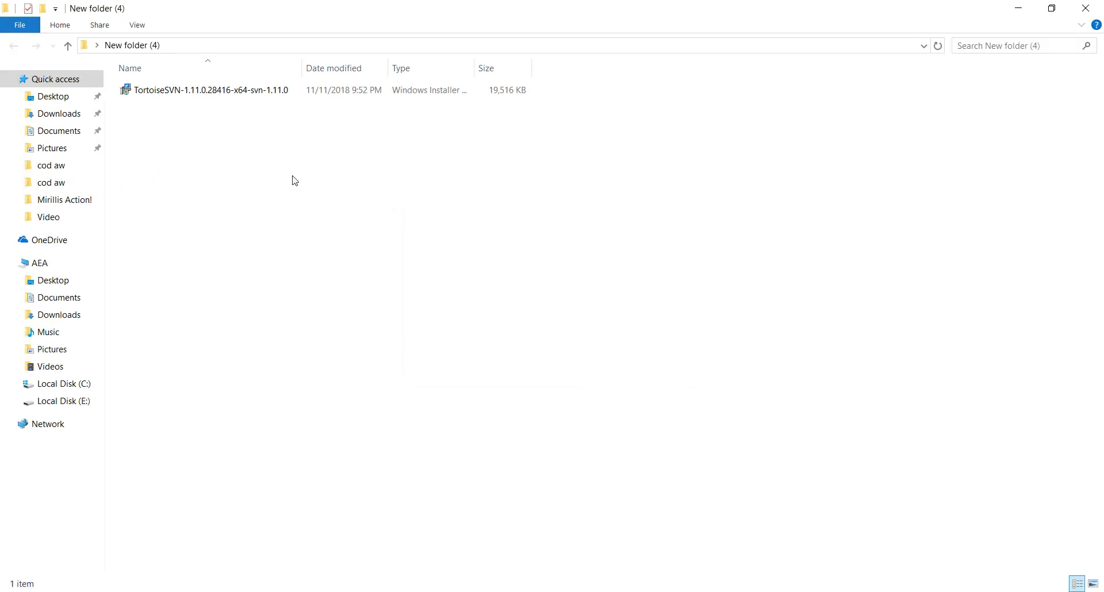
double_click(216, 99)
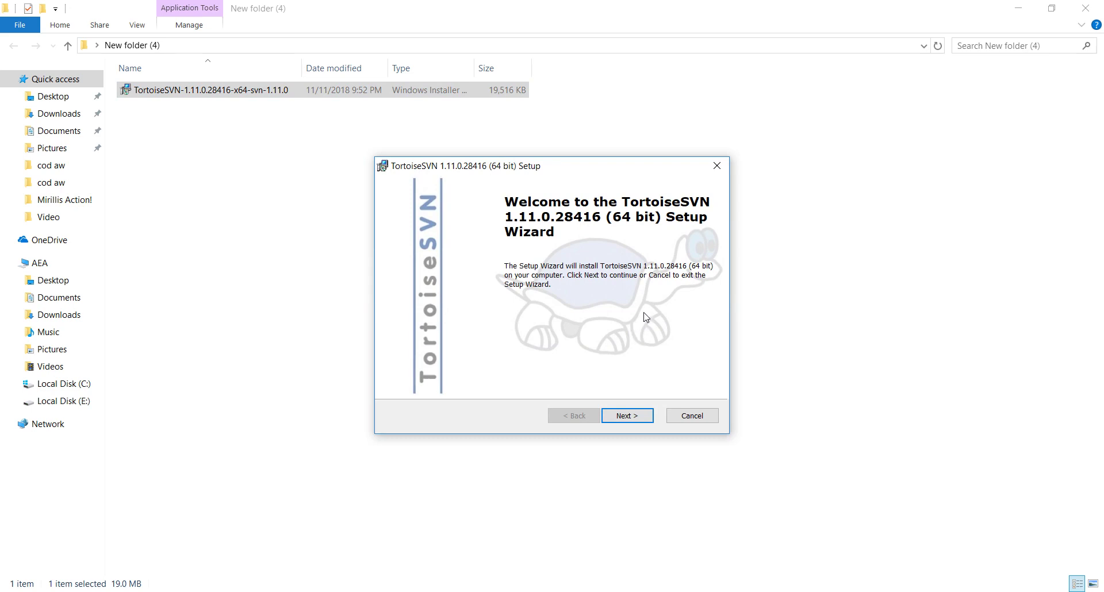
click(631, 418)
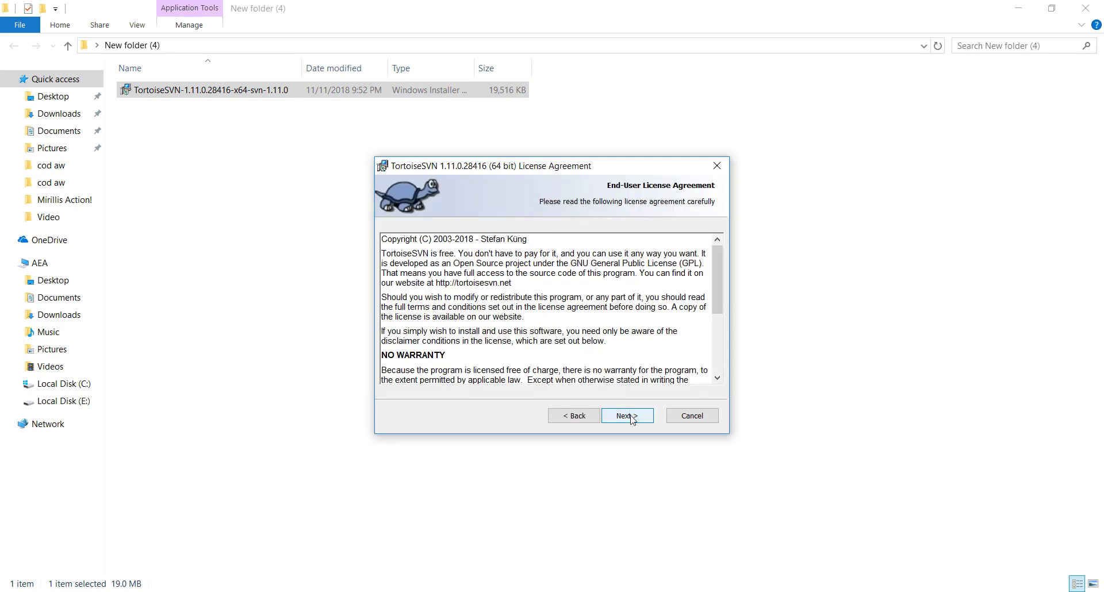
click(631, 417)
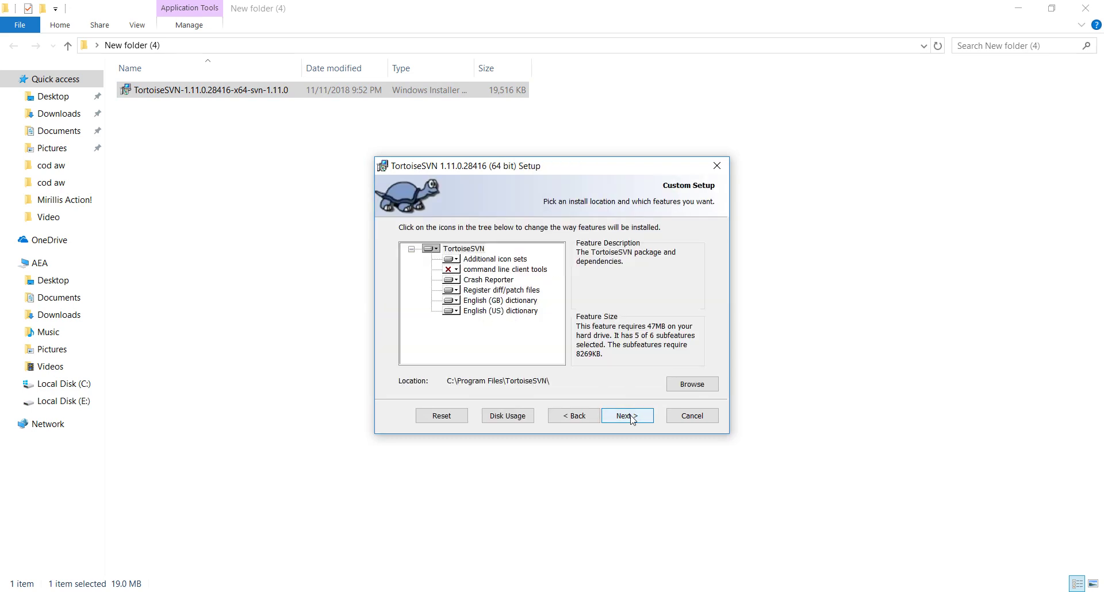
- Set Additional icon sets, command line client tools and Crash Reporter to install entirely on the local hard drive
click(452, 259)
click(470, 288)
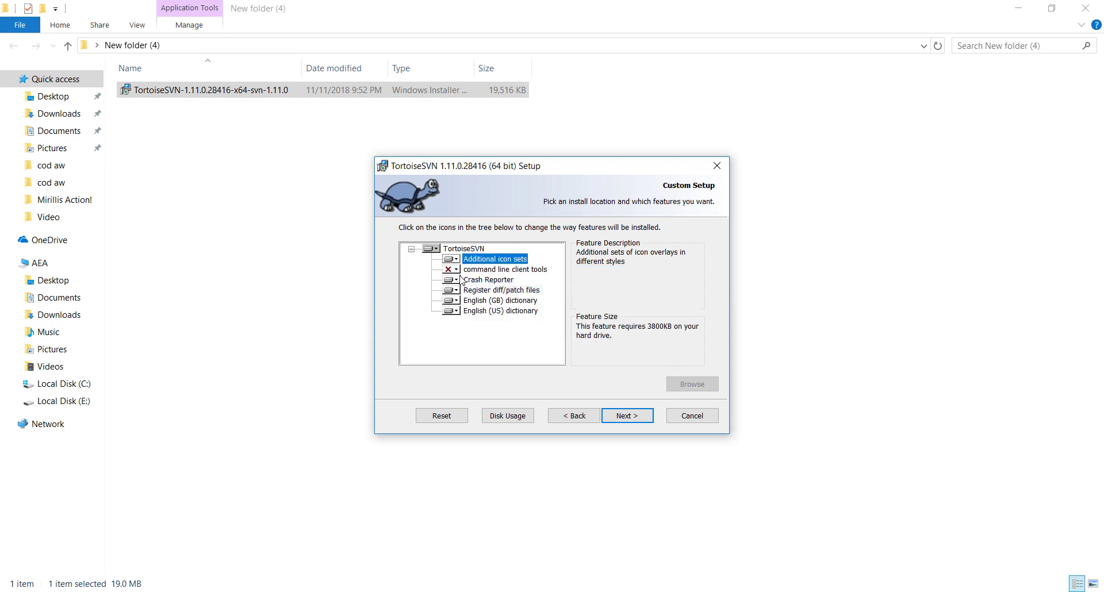
click(452, 270)
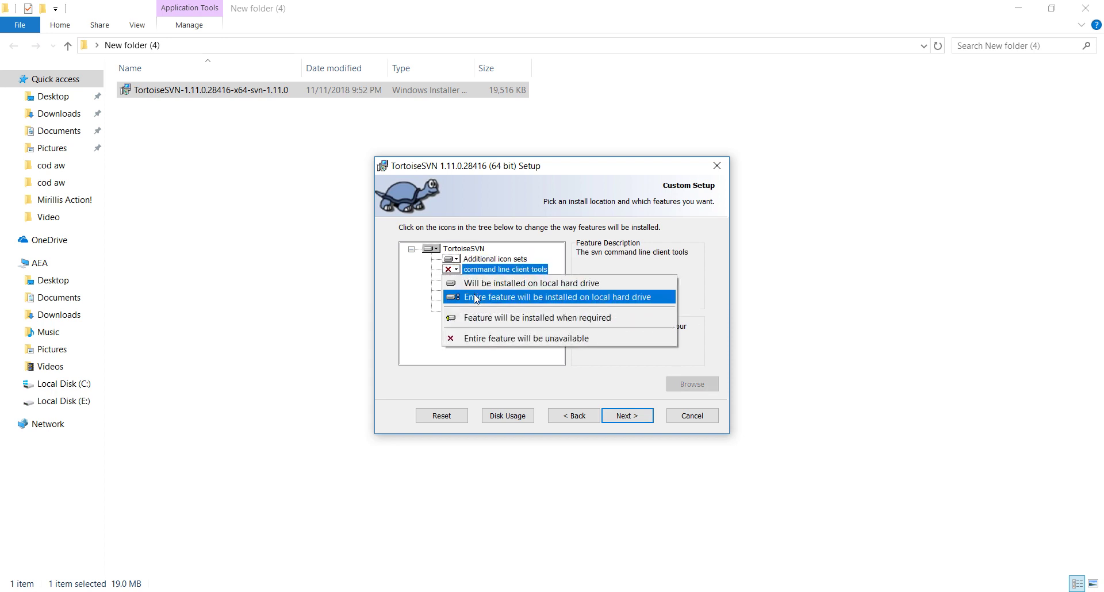
click(476, 298)
click(452, 280)
click(477, 307)
- Set Register diff/patch files and the English (GB) and English (US) dictionaries to install on the local hard drive
click(458, 291)
click(462, 304)
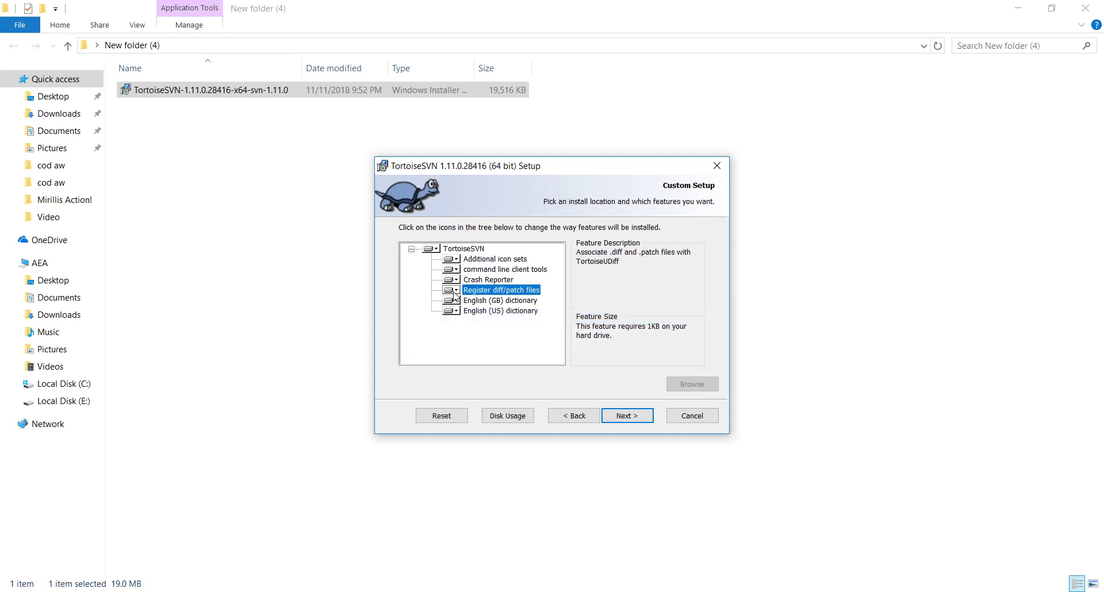
click(455, 299)
click(479, 331)
click(460, 311)
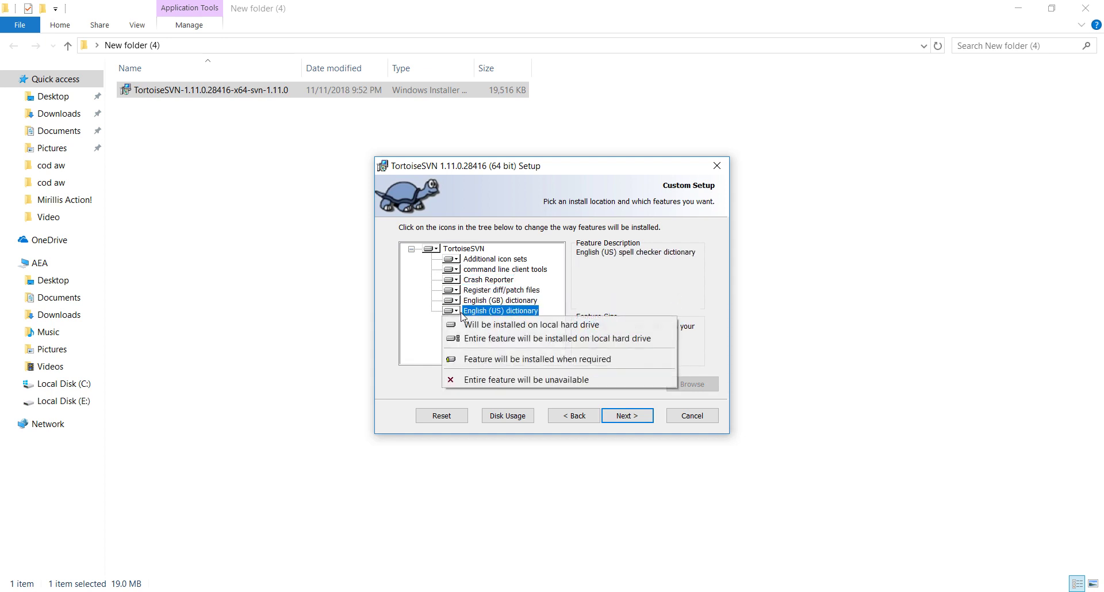
click(481, 339)
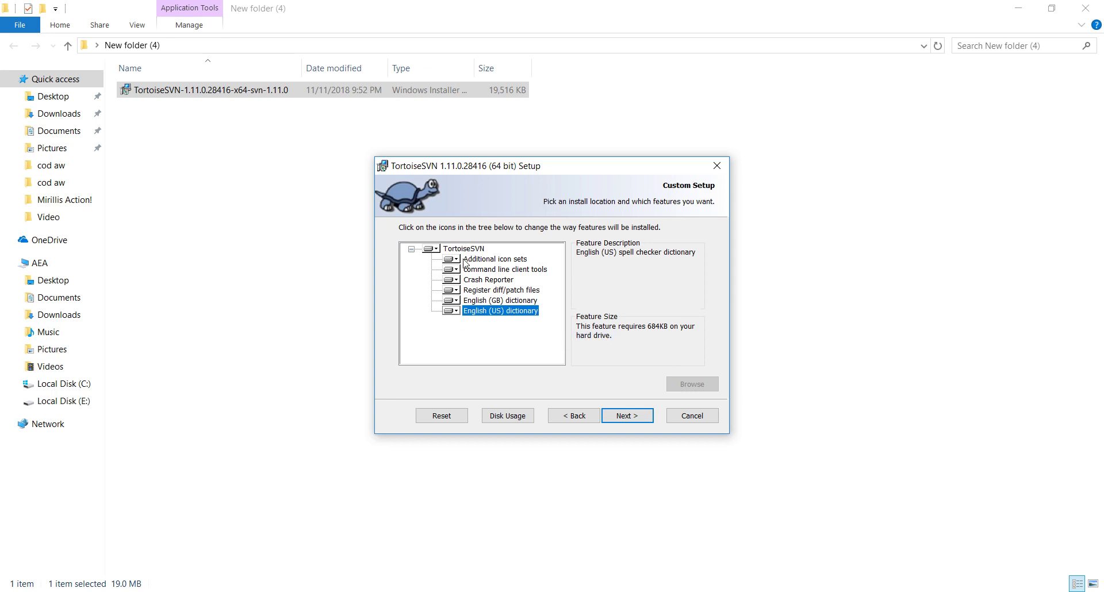
- Set the whole TortoiseSVN feature to install on the local hard drive and start the installation
click(433, 249)
click(452, 276)
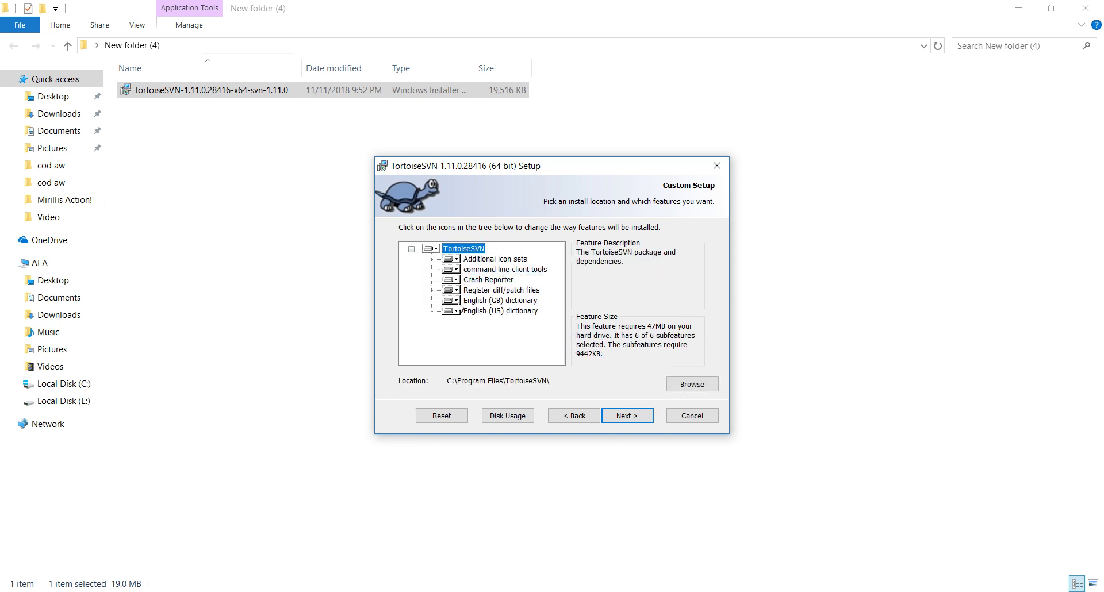
click(632, 415)
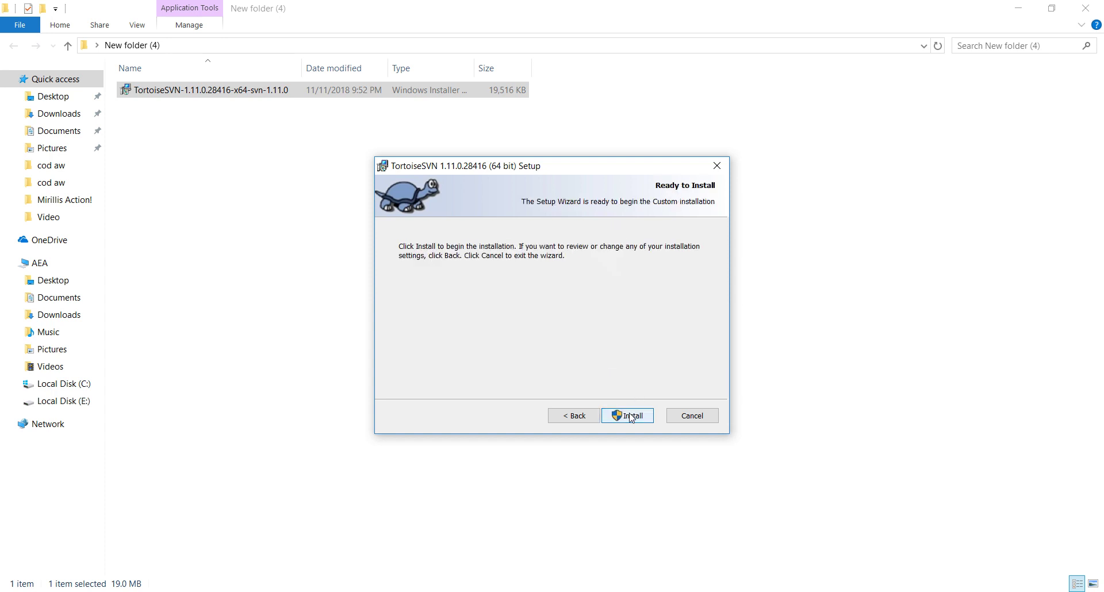
click(632, 416)
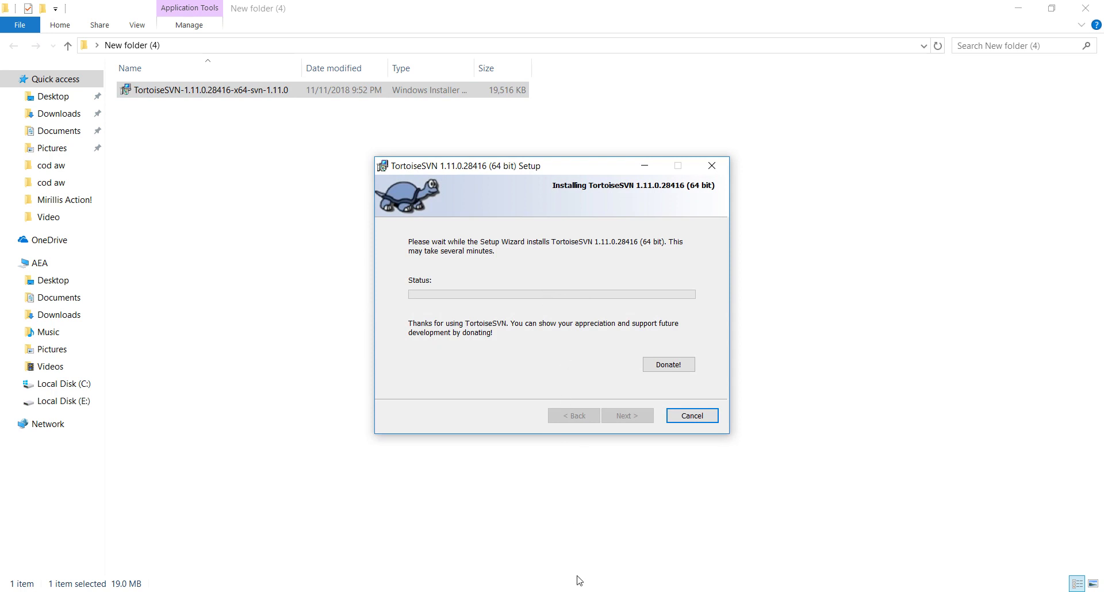
- Switch to Notepad and resize its window into a tall, narrow one beside the setup wizard
mouse_move(585, 591)
key(alt+Tab)
click(1051, 9)
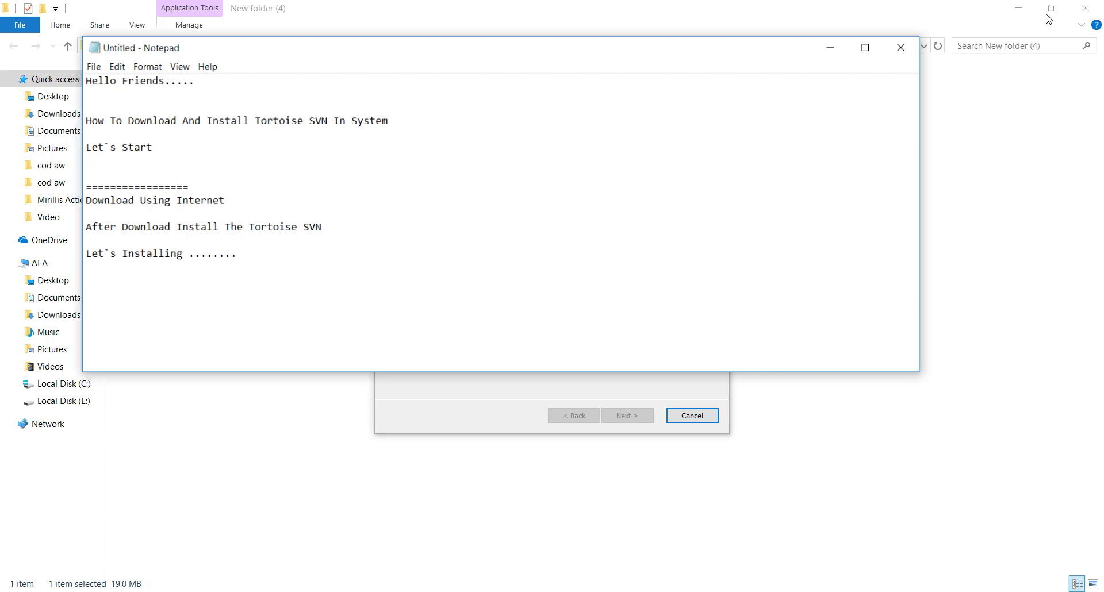
drag(748, 76, 858, 443)
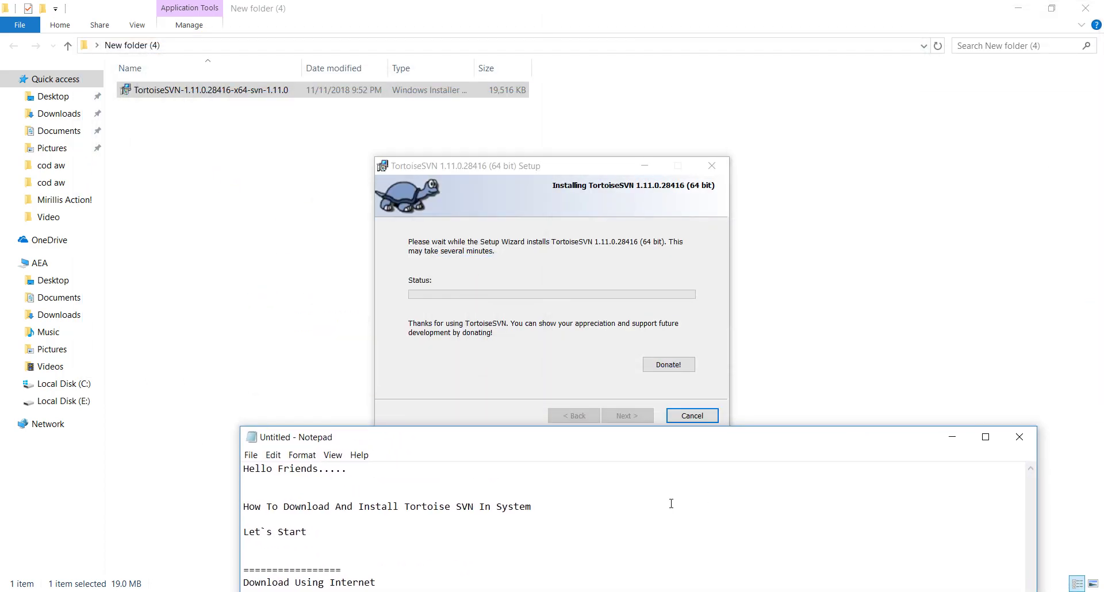
drag(831, 448, 785, 461)
drag(785, 461, 865, 448)
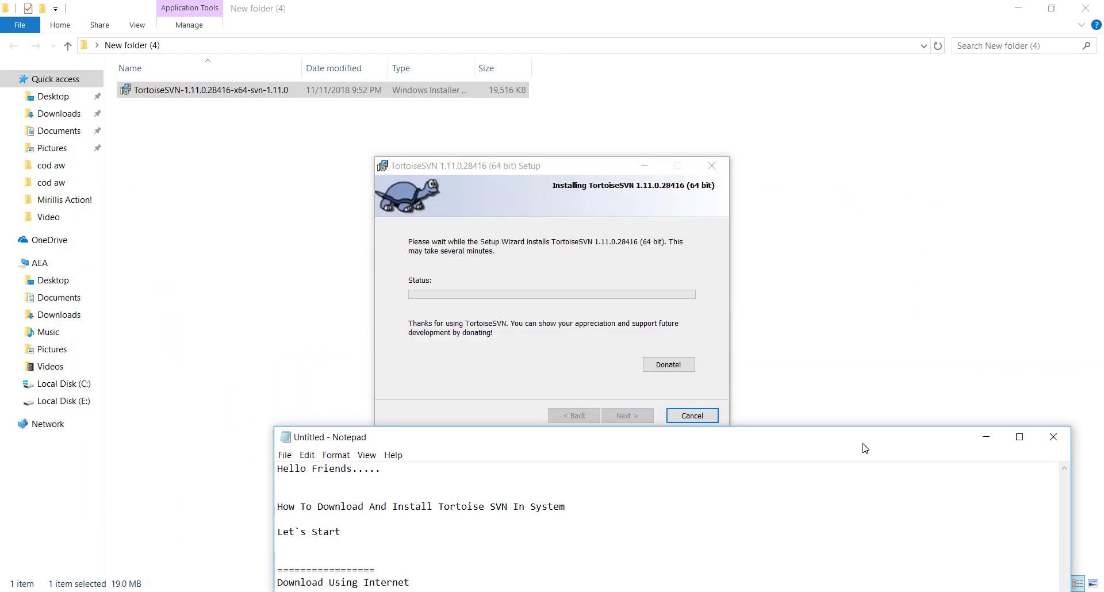
drag(1071, 506, 724, 512)
drag(618, 440, 1071, 178)
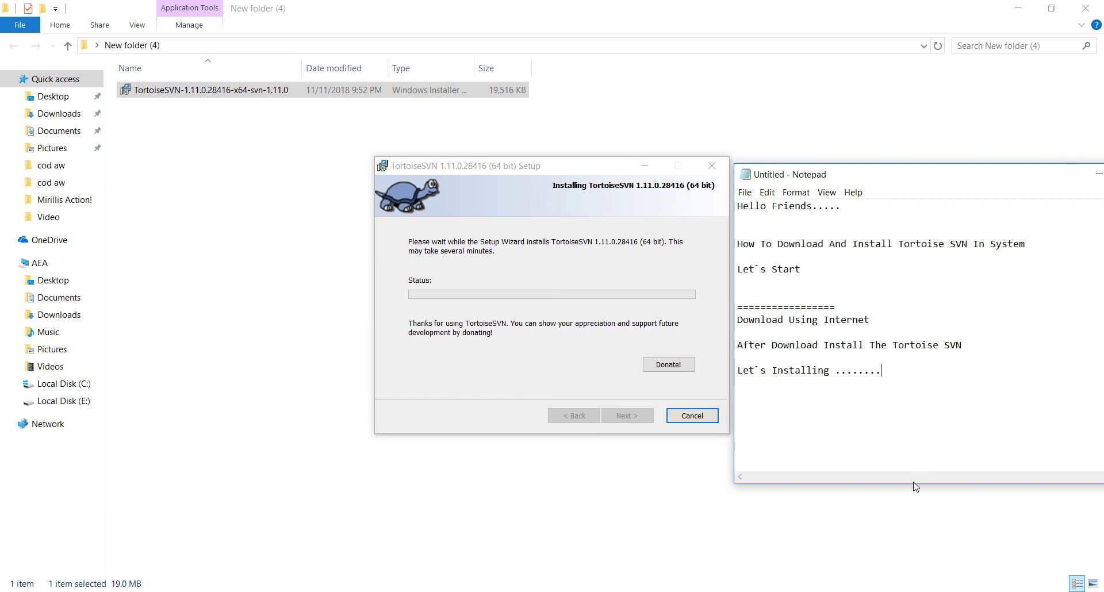
drag(917, 486, 905, 589)
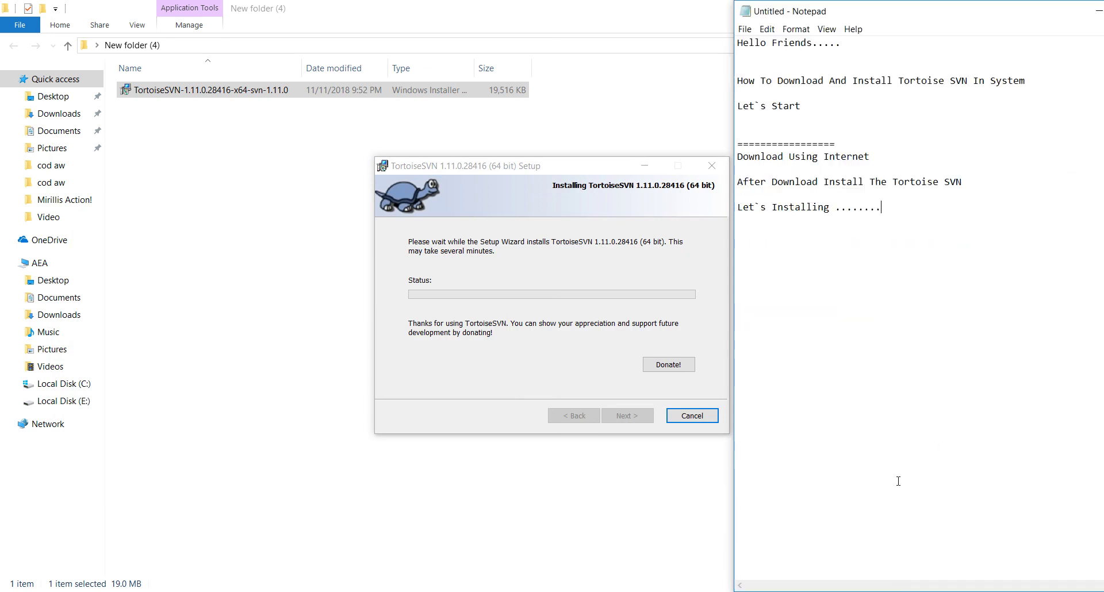
- Add the line "Wait To Installing Is Process" at the end of the Notepad notes
key(Return)
text(Wait To Installin)
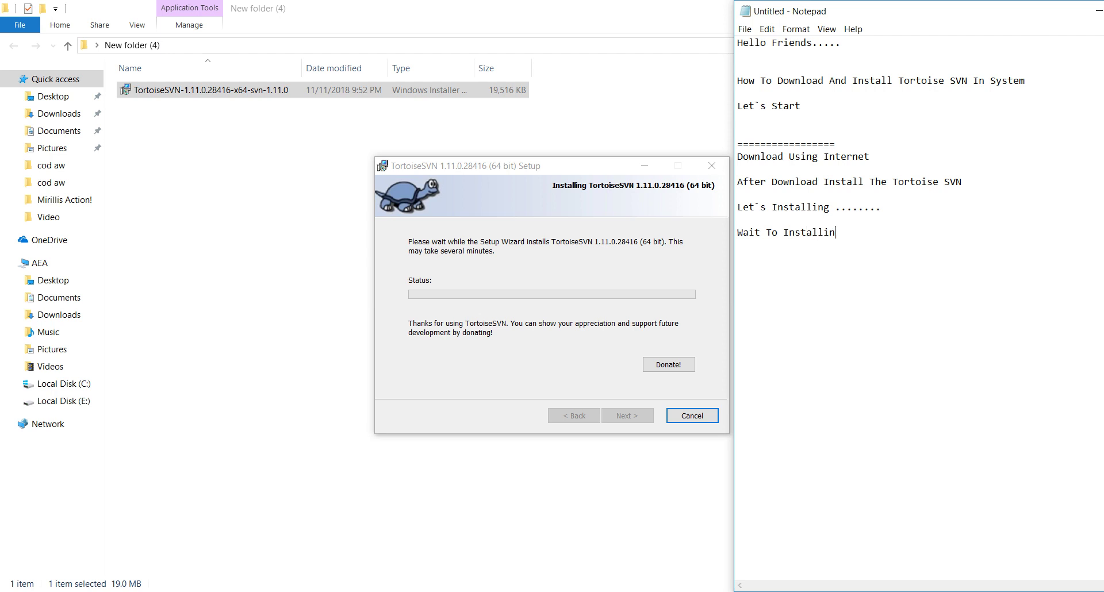
text(g Is Process)
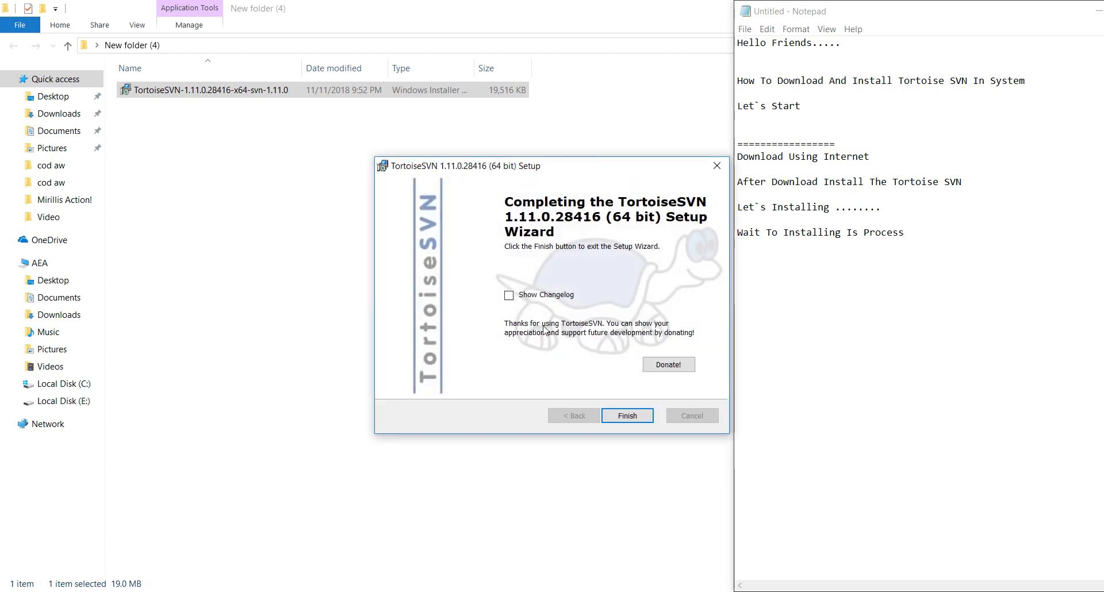
- Finish the TortoiseSVN setup wizard without showing the changelog and refresh New folder (4)
click(627, 415)
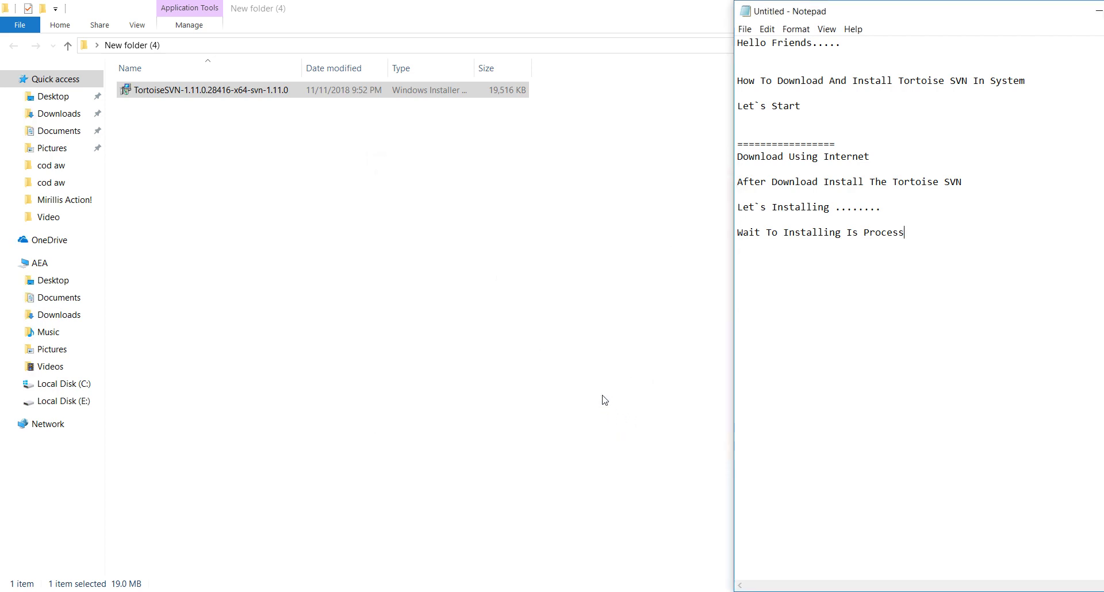
click(577, 348)
right_click(564, 329)
click(598, 385)
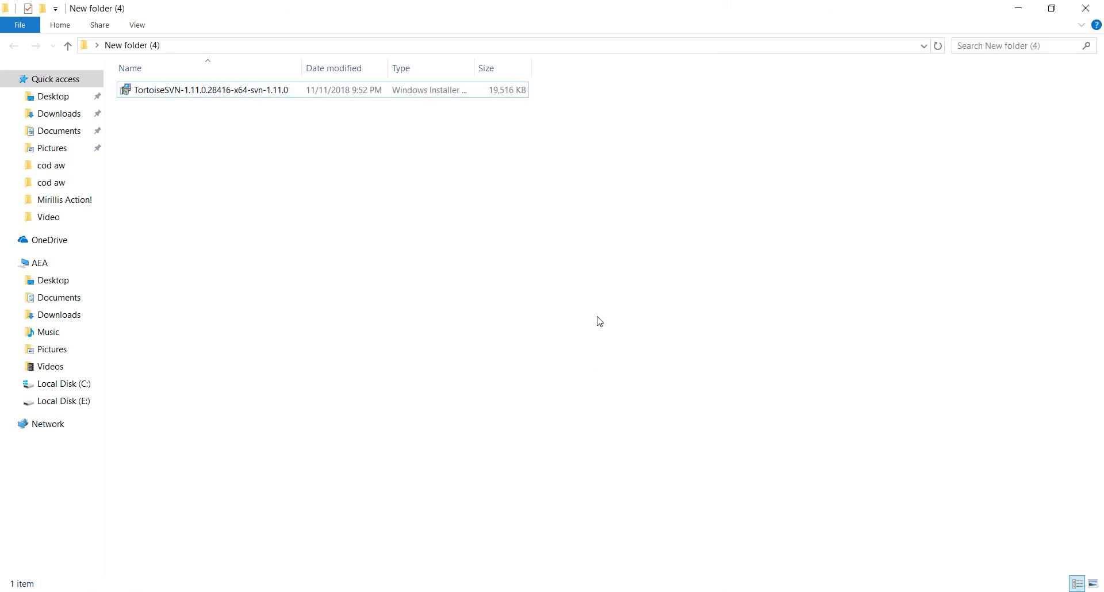
right_click(597, 317)
click(618, 377)
right_click(602, 315)
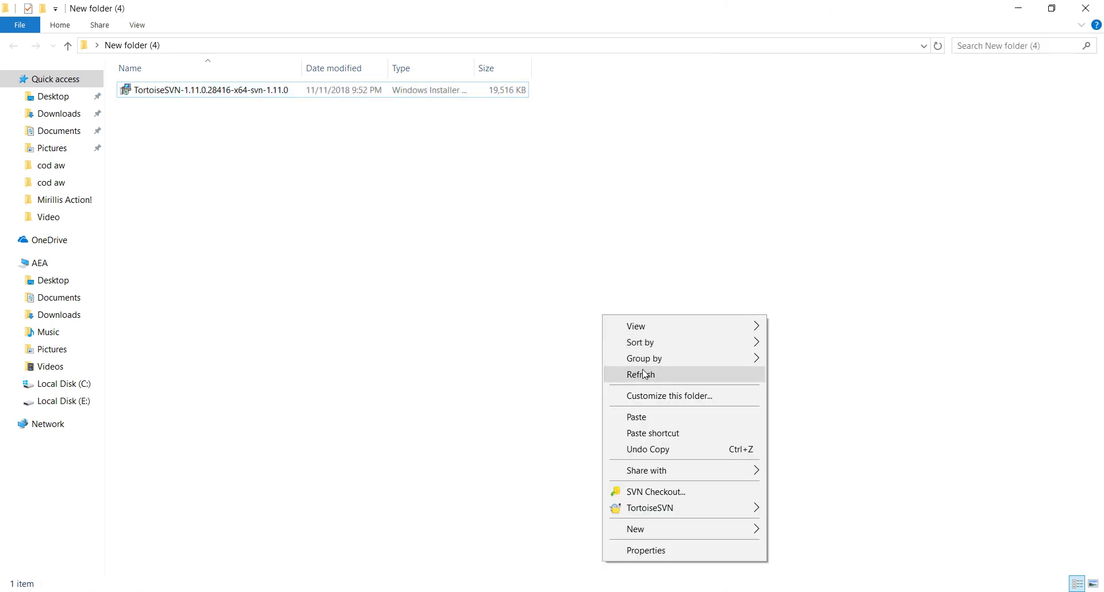
click(642, 374)
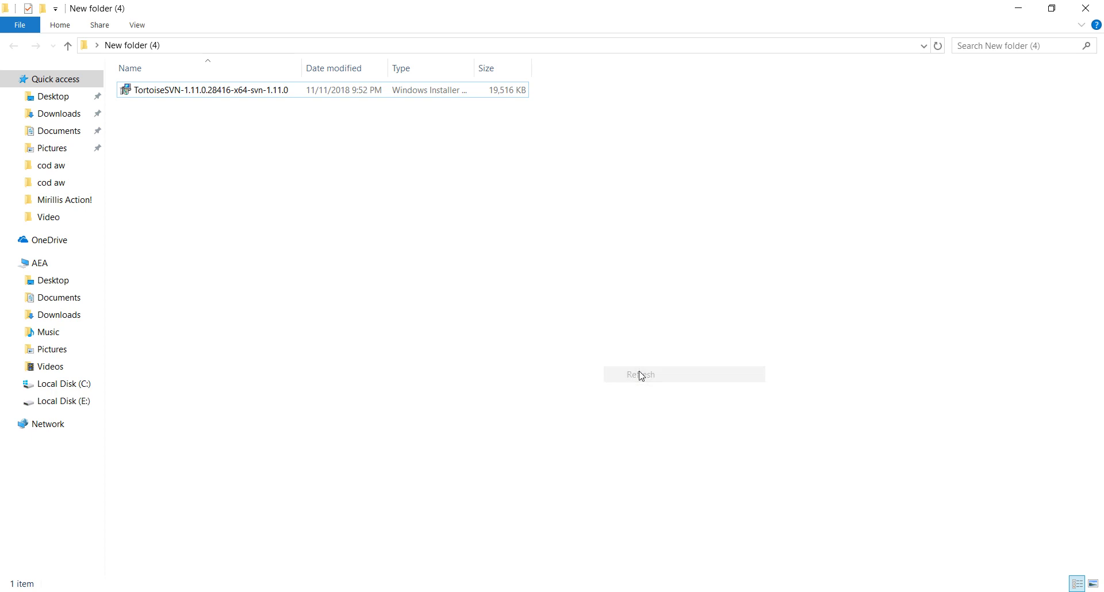
- Try to create a TortoiseSVN repository in New folder (4) and dismiss the resulting message
right_click(642, 377)
mouse_move(695, 502)
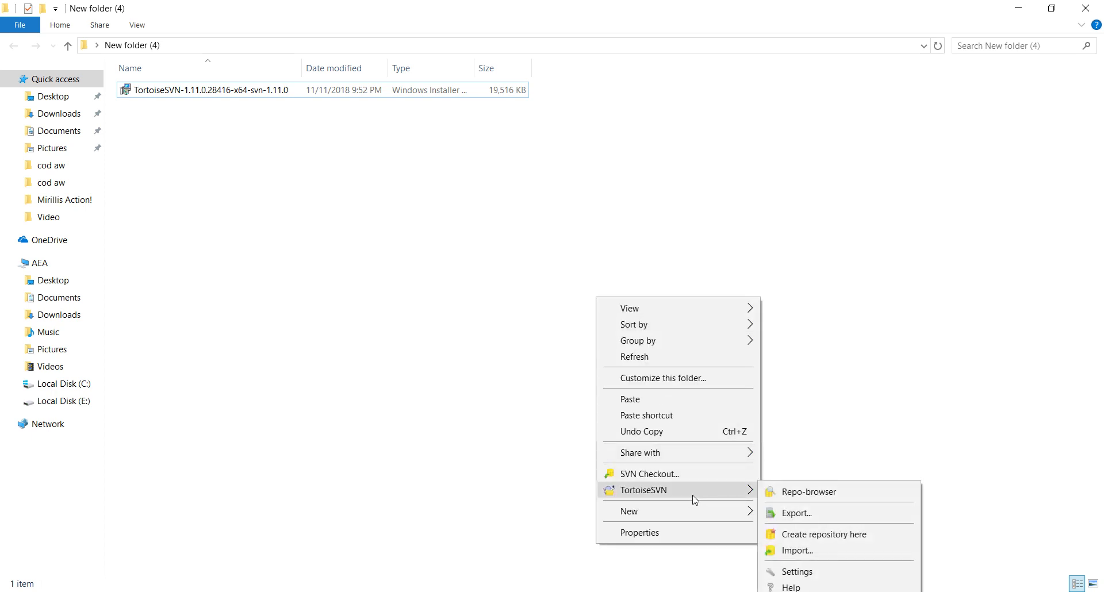
click(821, 535)
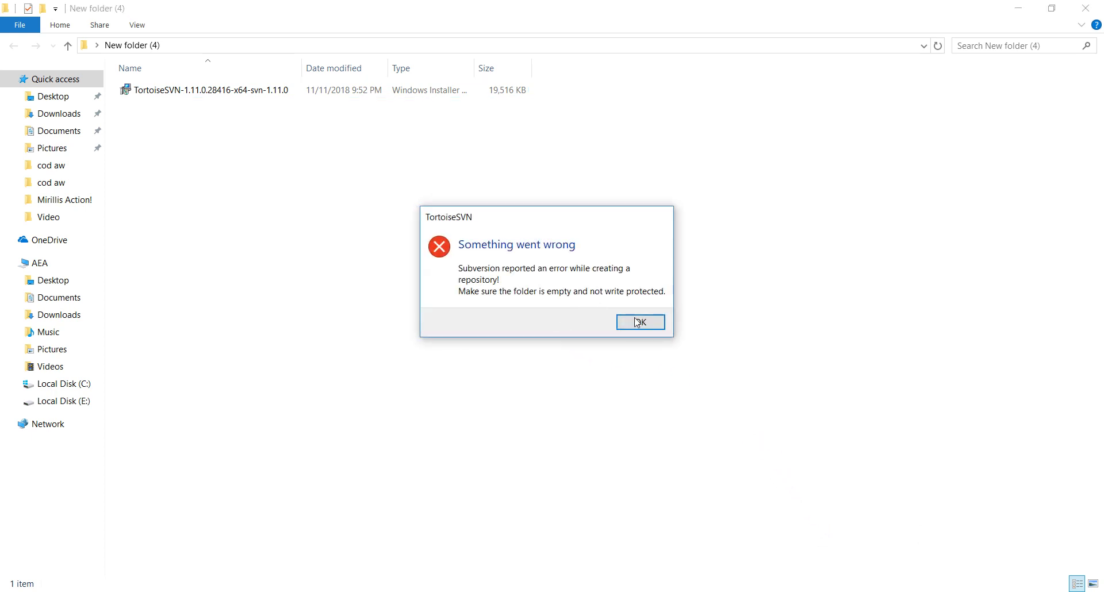
click(652, 326)
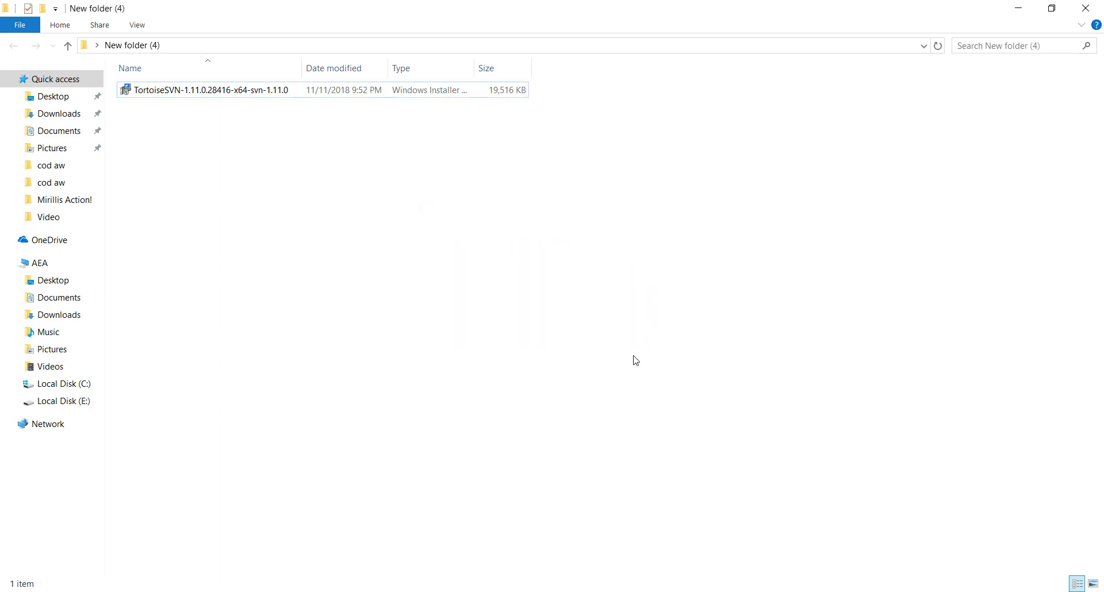
- Launch the installed TortoiseSVN desktop app from Windows search and close its information message and the Documents window
key(super)
text(tor)
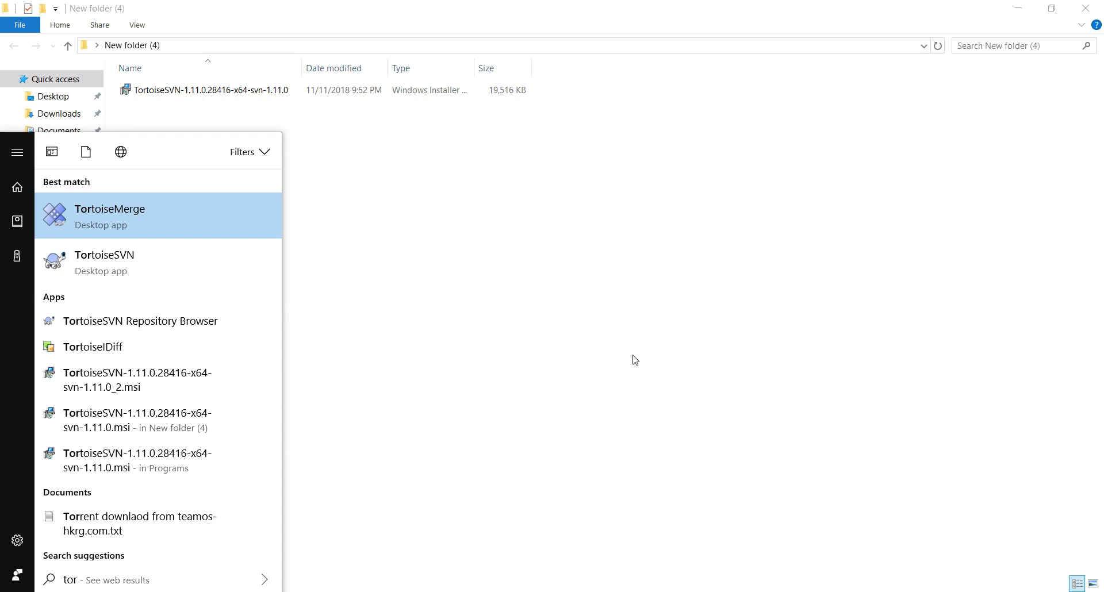
key(Down)
key(Return)
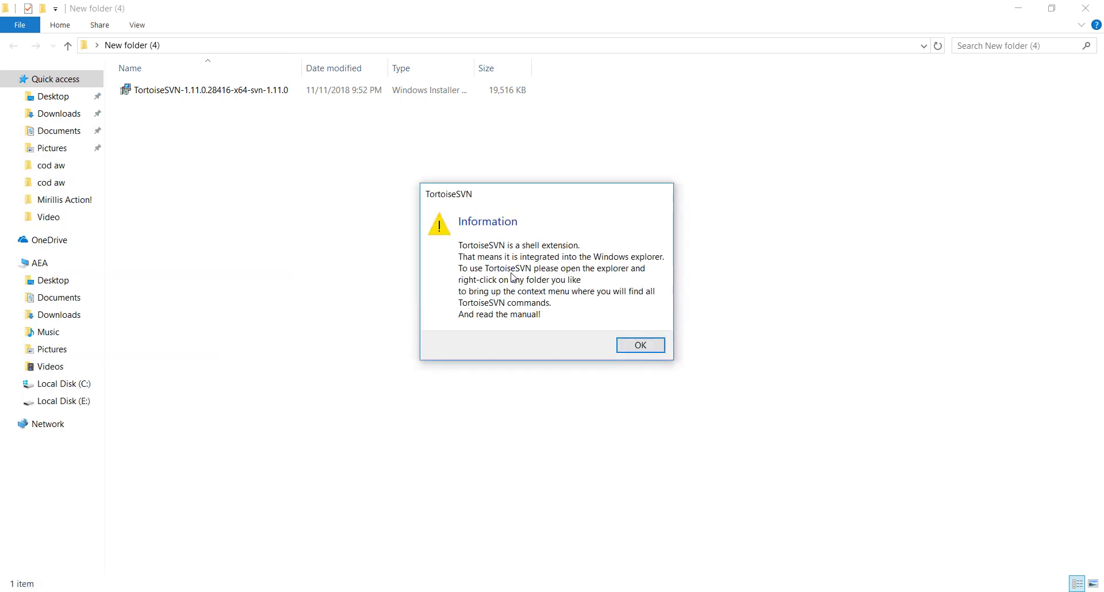
click(639, 345)
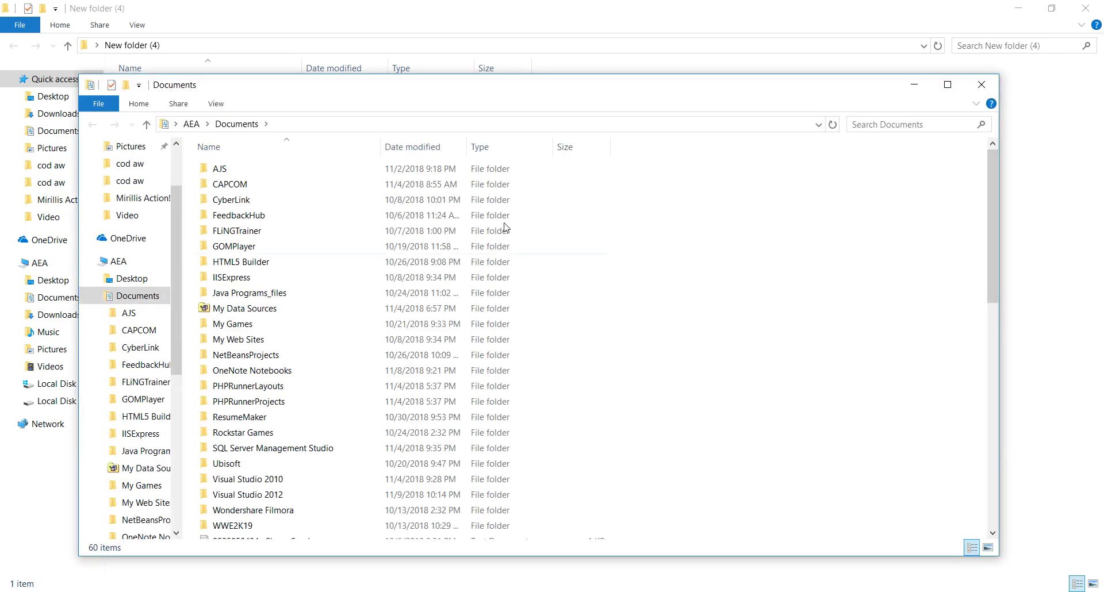
click(948, 85)
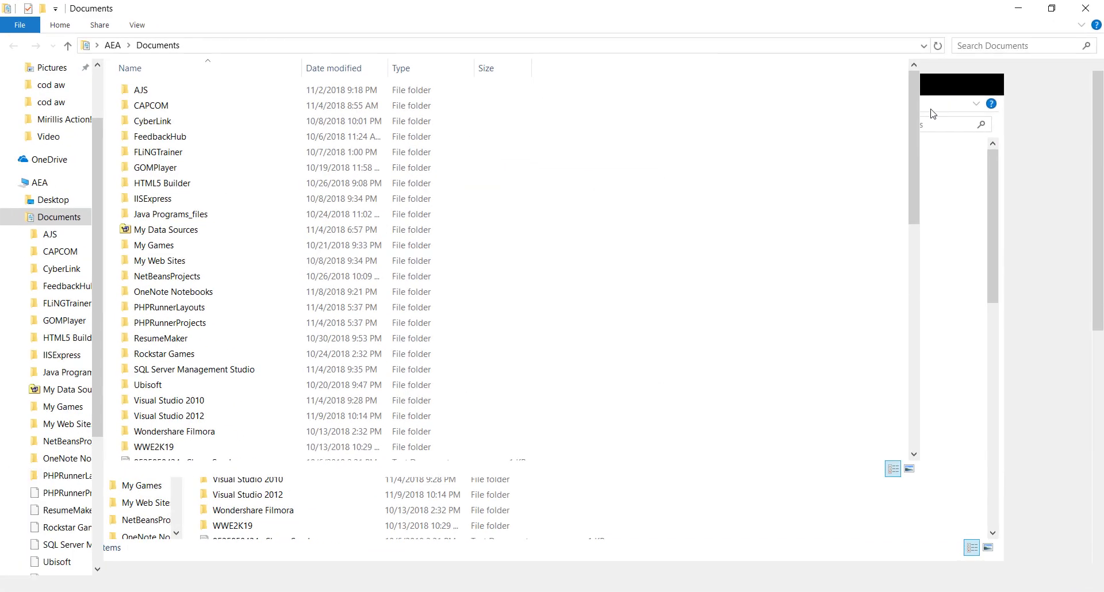
click(1085, 8)
- Switch to Notepad and end the notes with the separate lines "Done", "Thank You....." and "Have Nice Times."
key(alt+Tab)
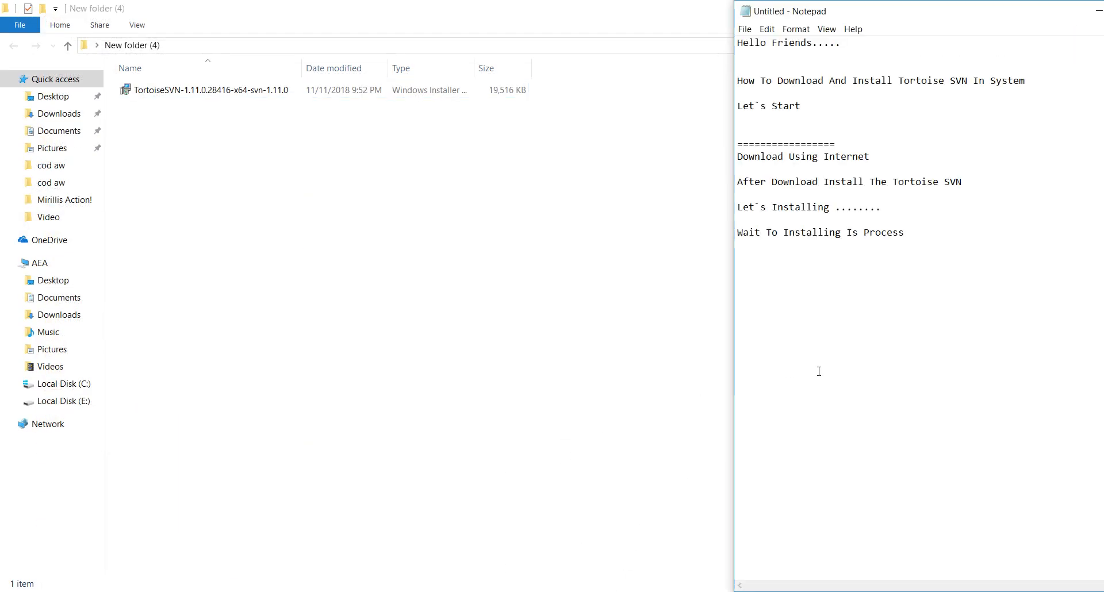
text(Done)
key(Return)
key(Return)
text(Thank You)
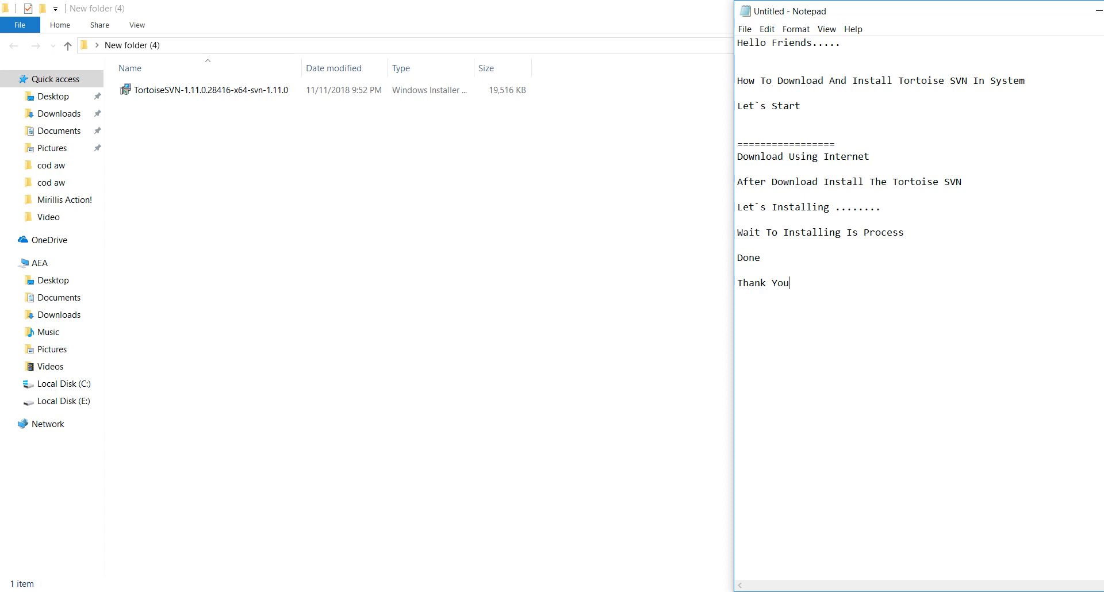
text(.....  Have Nice Times.)
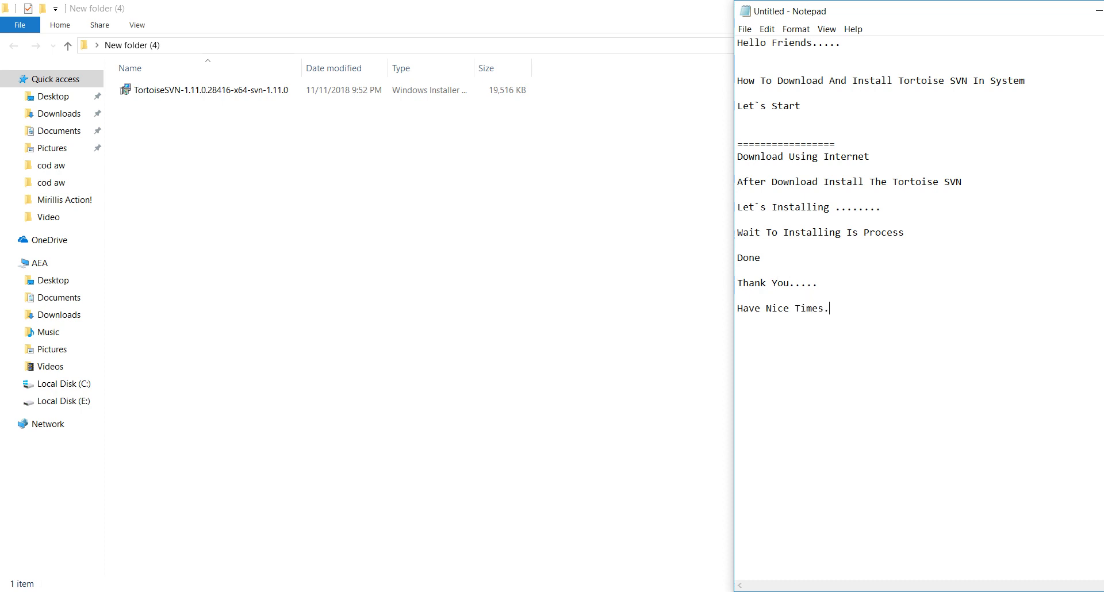